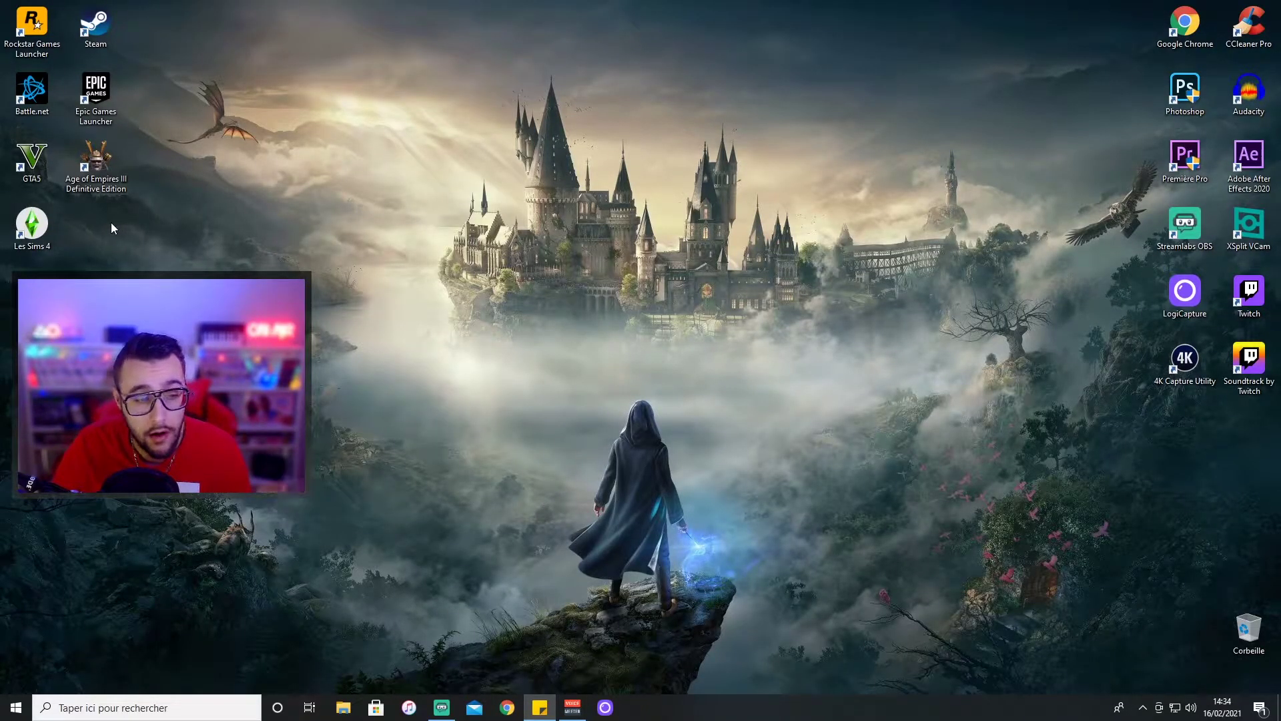
- Open VoiceMeeter, check the device list for hardware output A1, and select WDM: Ligne (2- USB AUDIO CODEC) for Hardware Input 1
click(569, 710)
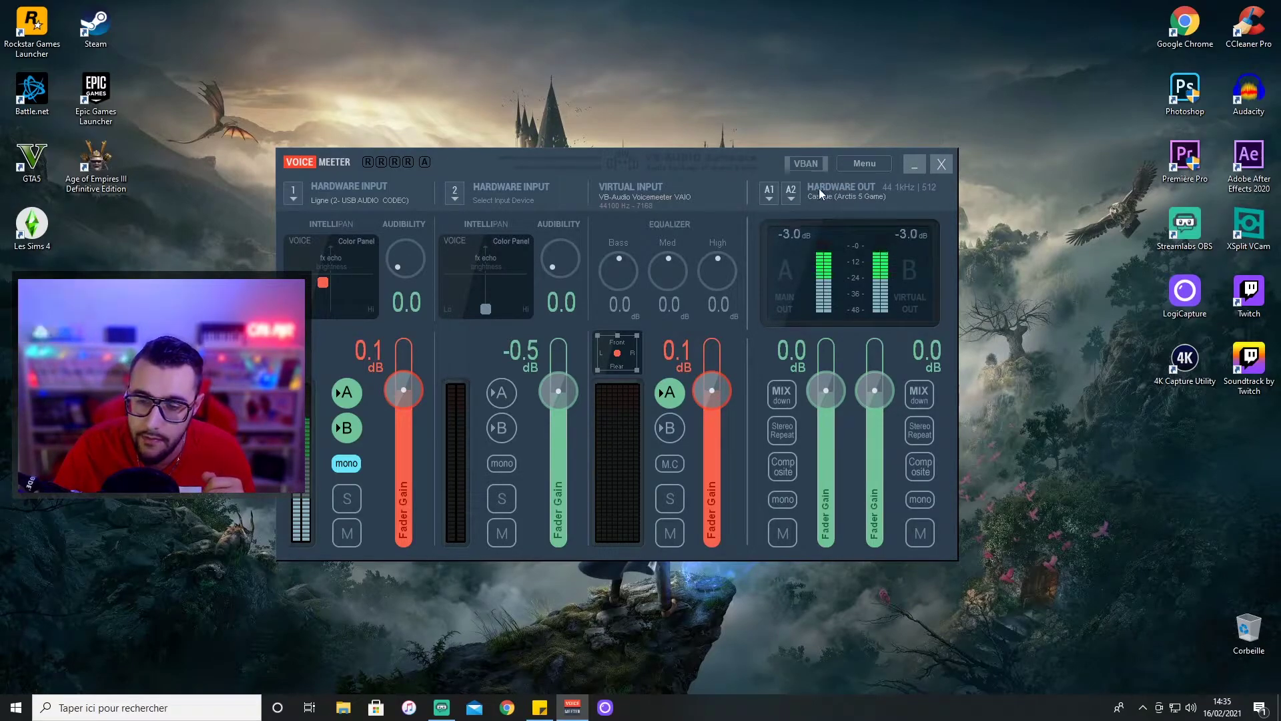
click(769, 194)
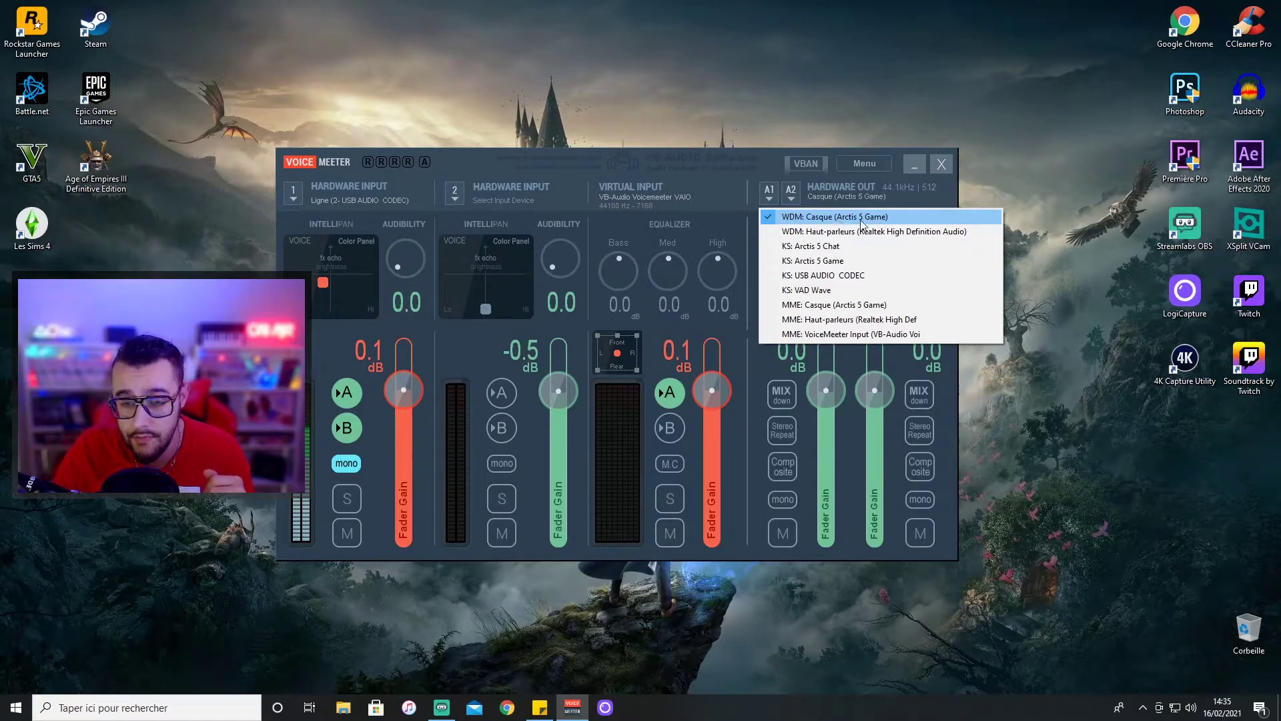
click(772, 201)
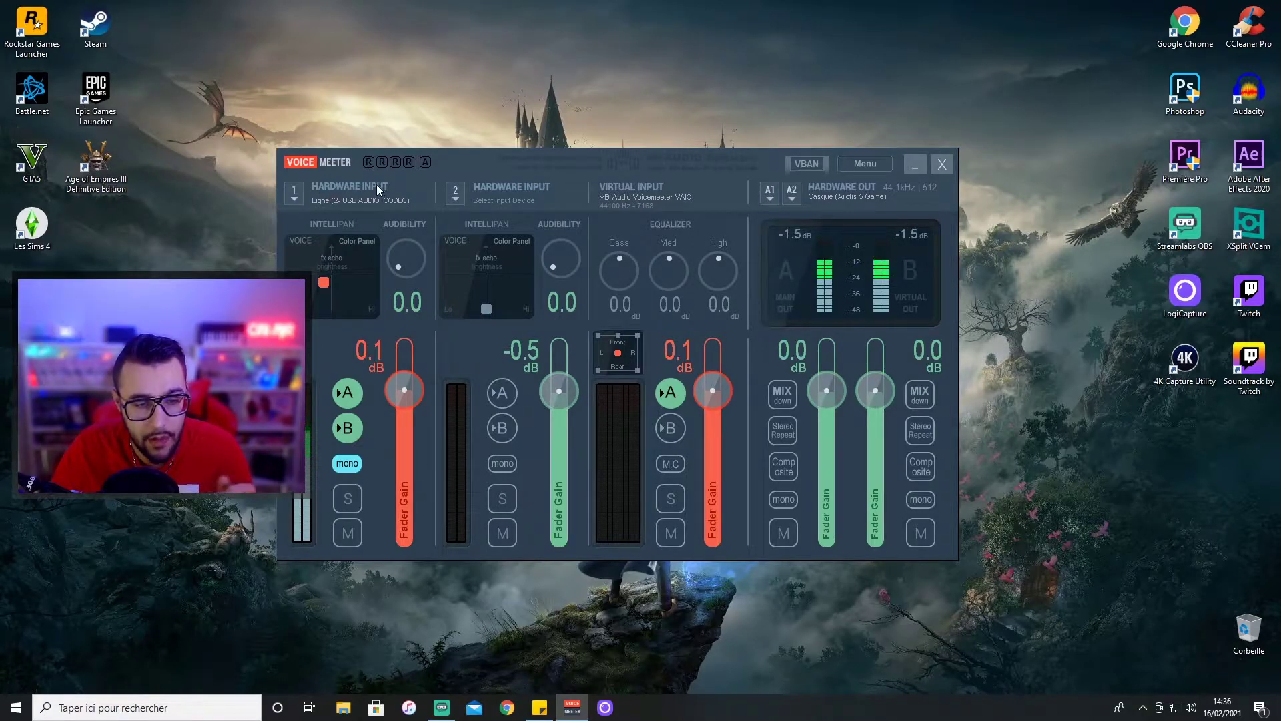
click(295, 191)
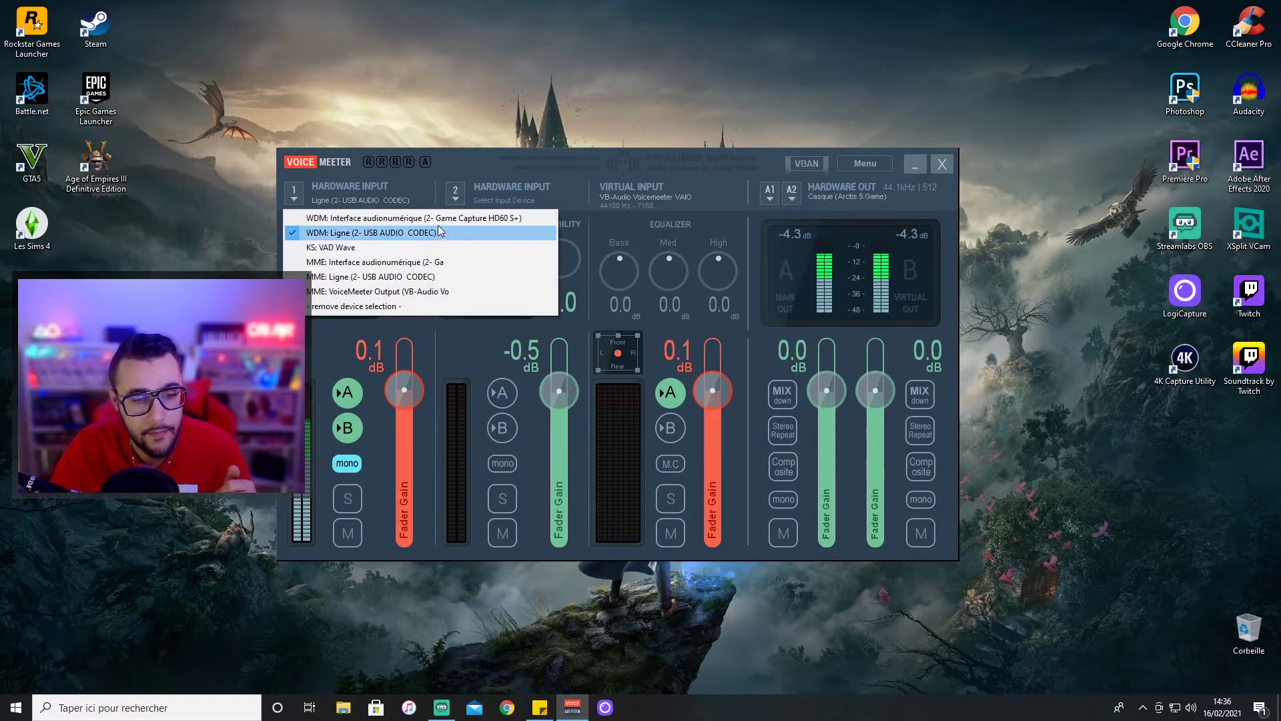
click(342, 232)
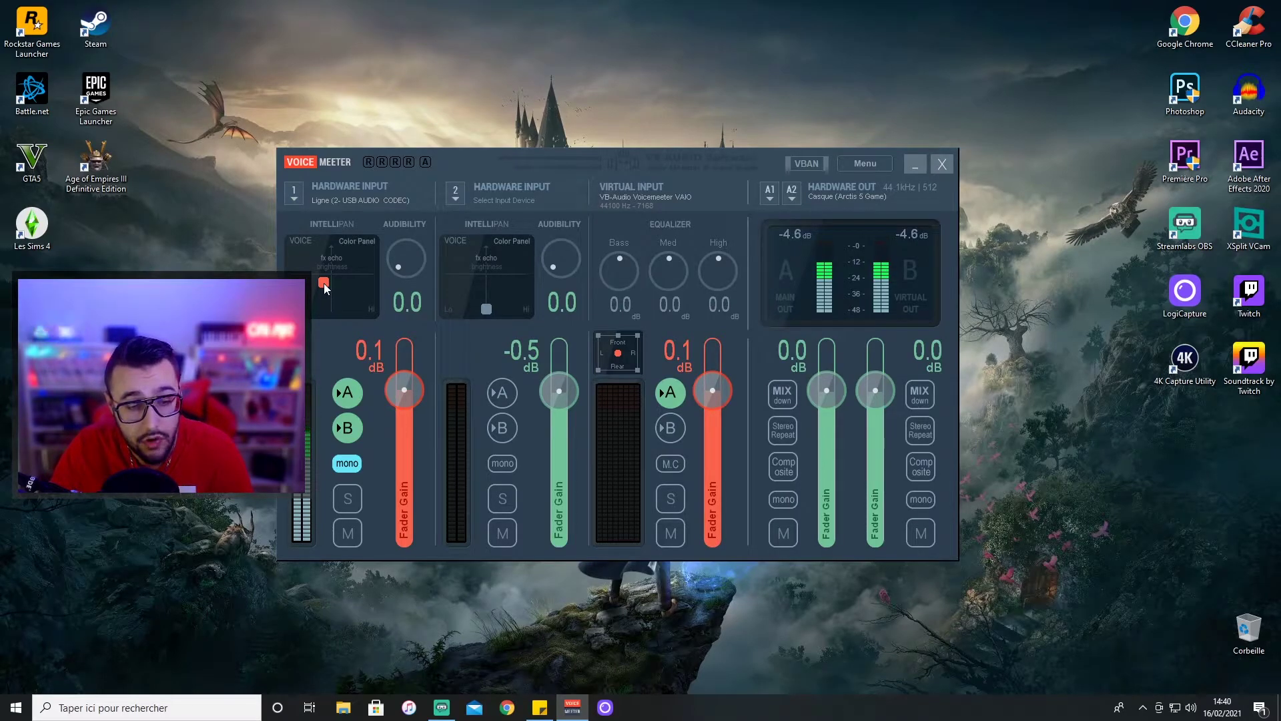
- Try several voice tone positions on Hardware Input 1's Intellipan pad between Lo and Hi, and return the marker to its starting point
drag(323, 283, 331, 309)
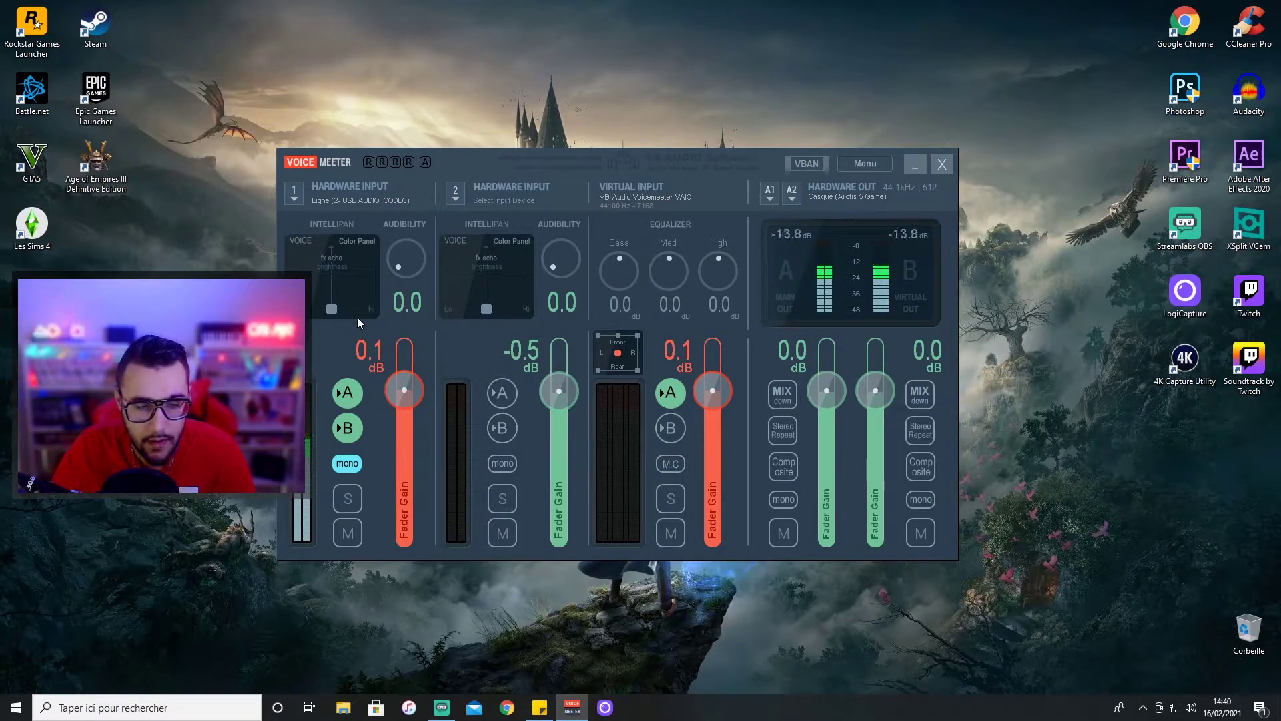
drag(336, 310, 343, 310)
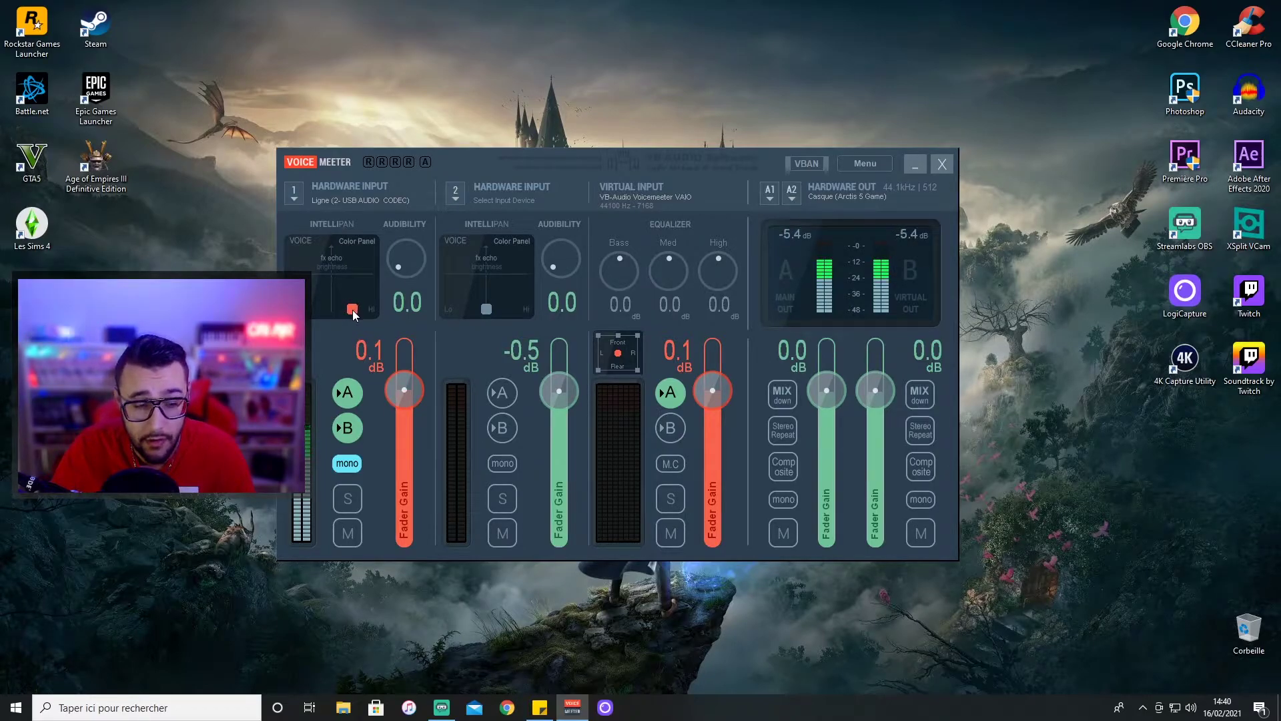
drag(353, 310, 350, 309)
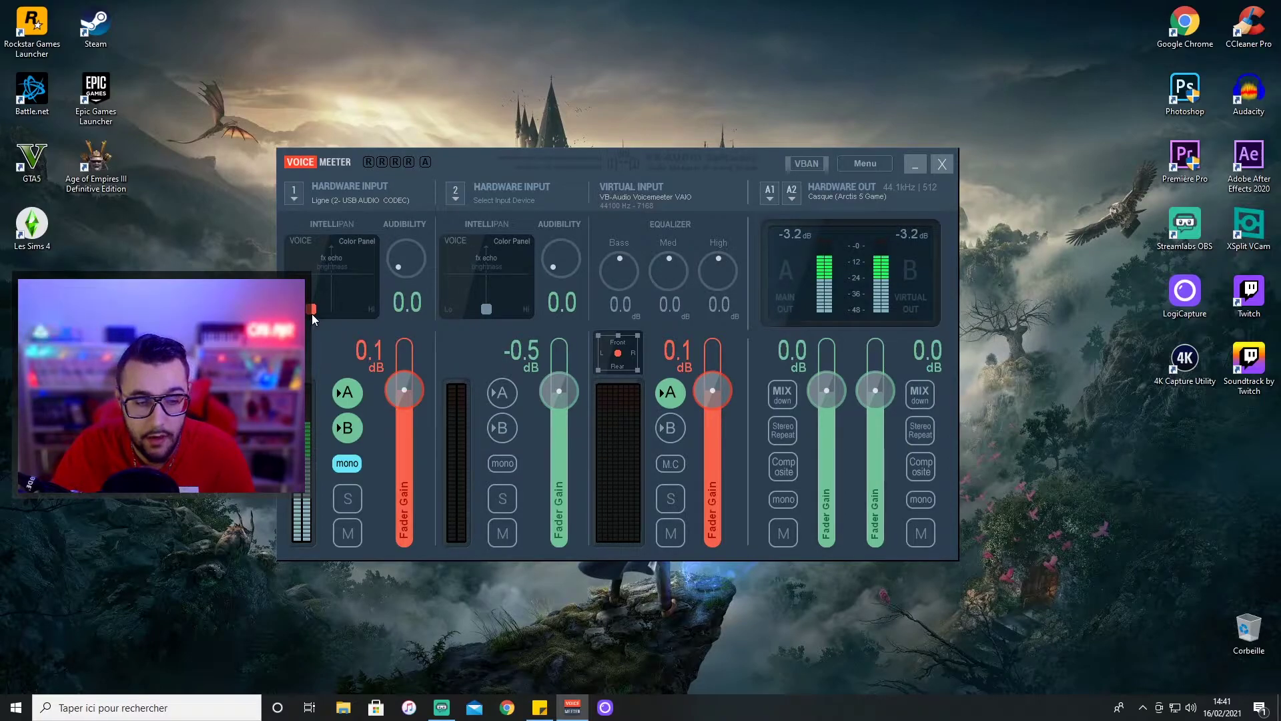
drag(312, 314, 323, 282)
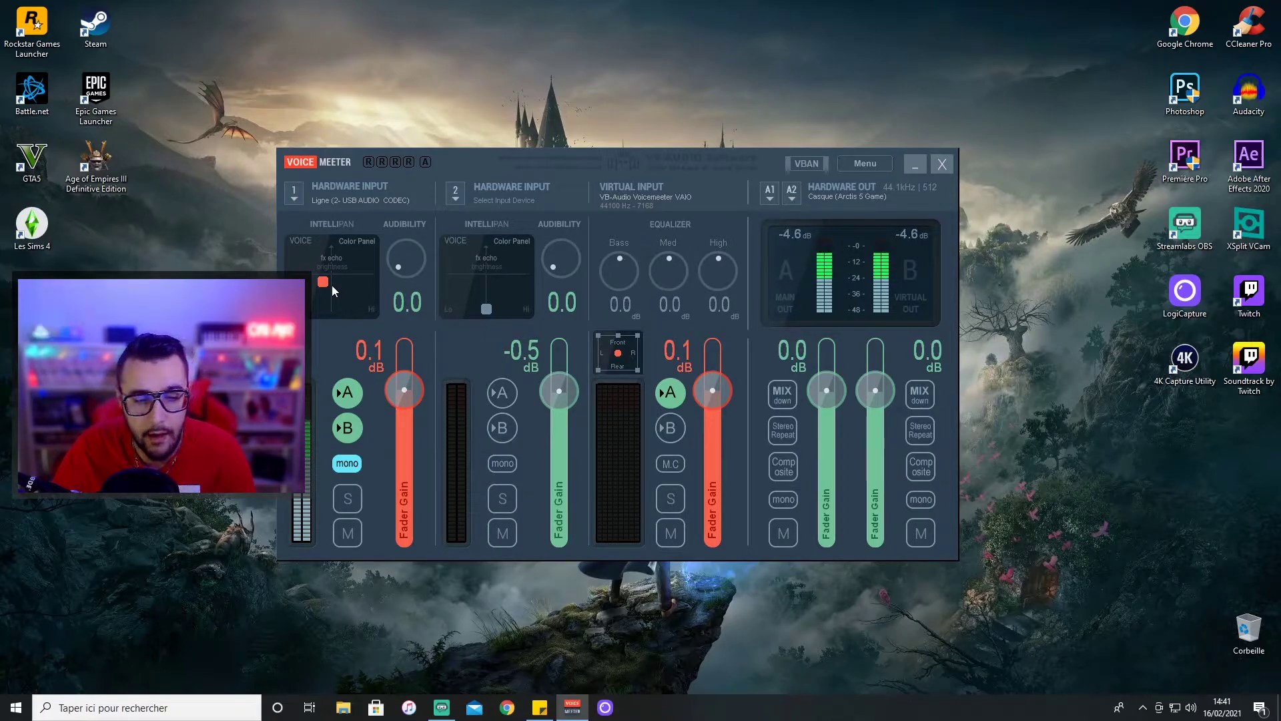
drag(323, 282, 363, 283)
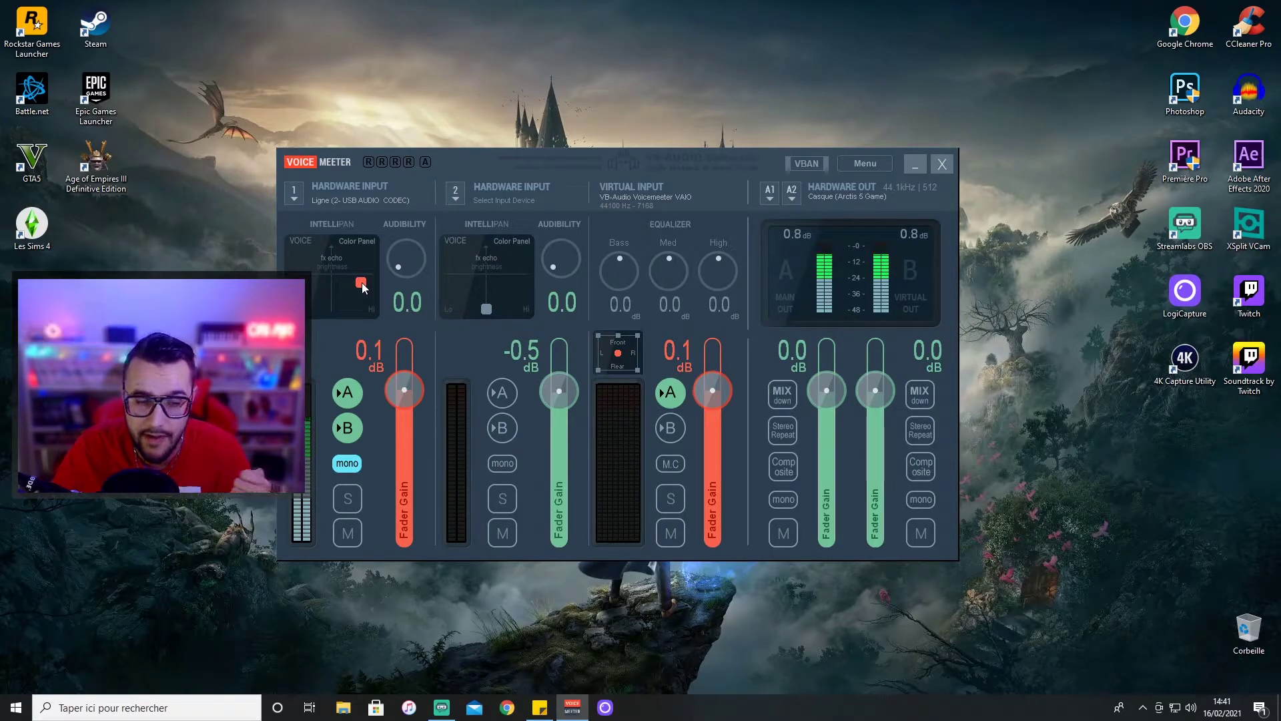
drag(361, 283, 325, 282)
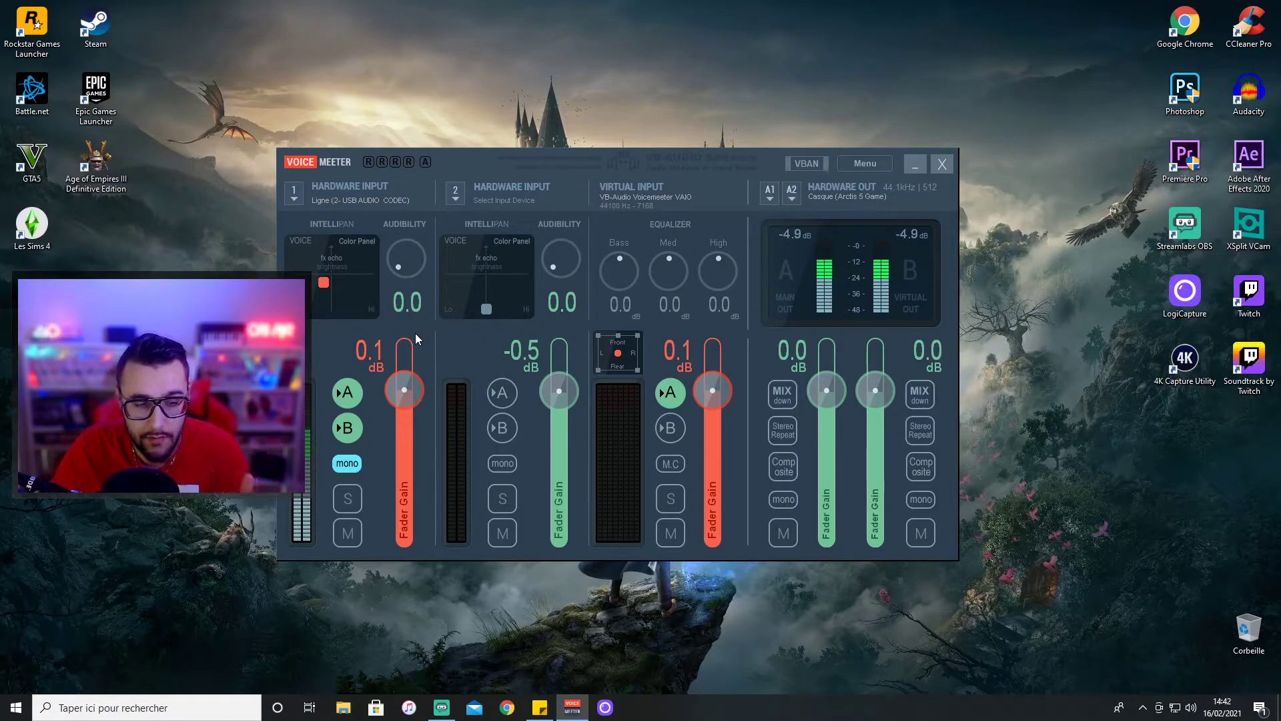
drag(324, 283, 334, 283)
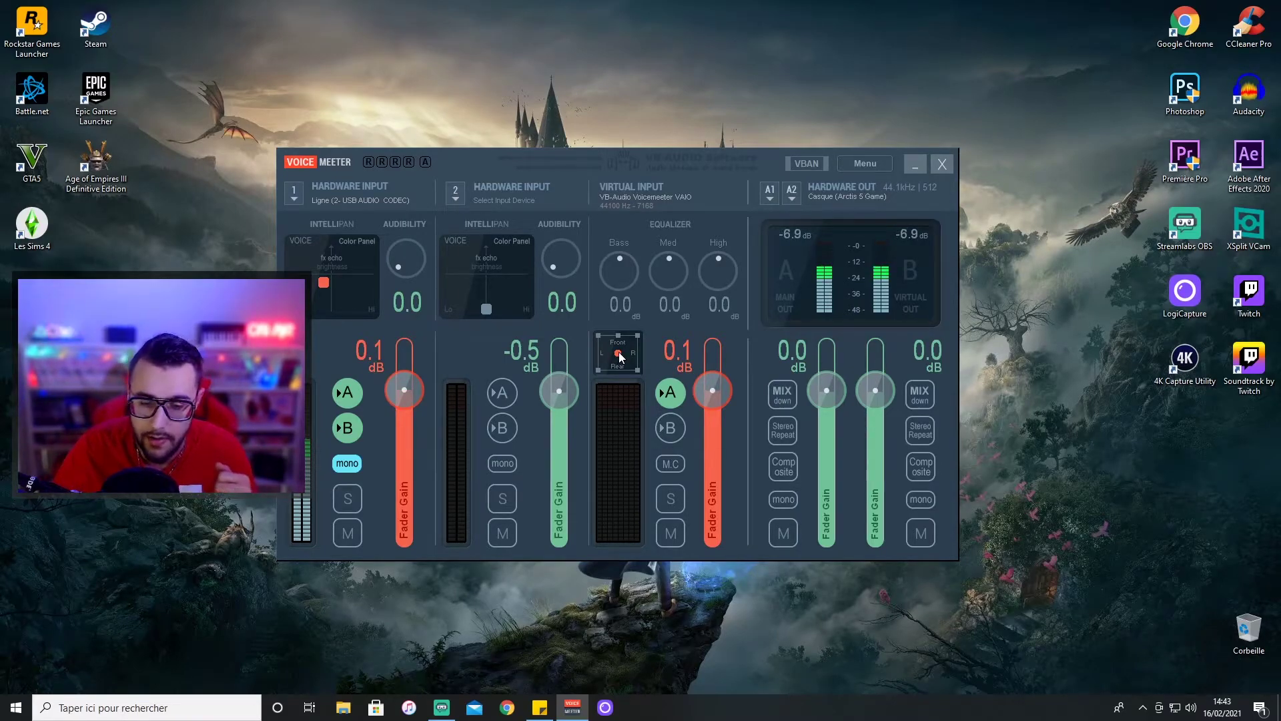
- Choose VoiceMeeter Input (VB-Audio VoiceMeeter VAIO) as the Windows playback device
click(1193, 713)
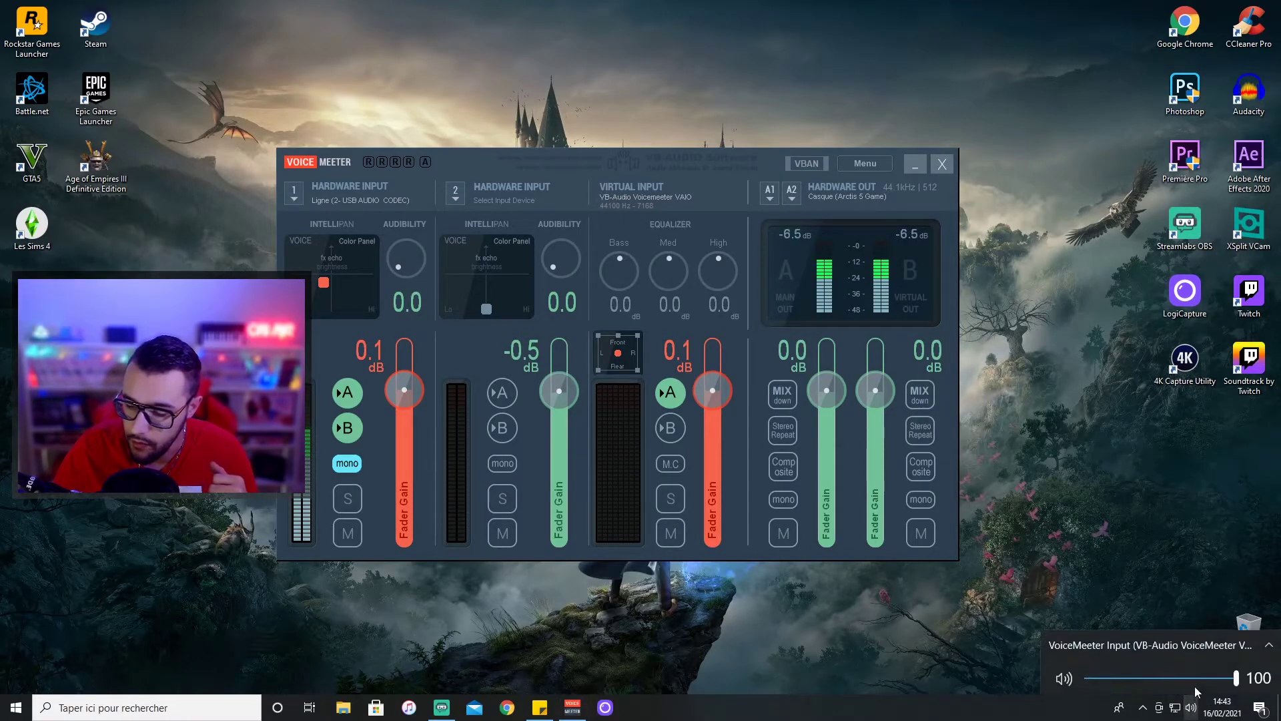
click(1174, 641)
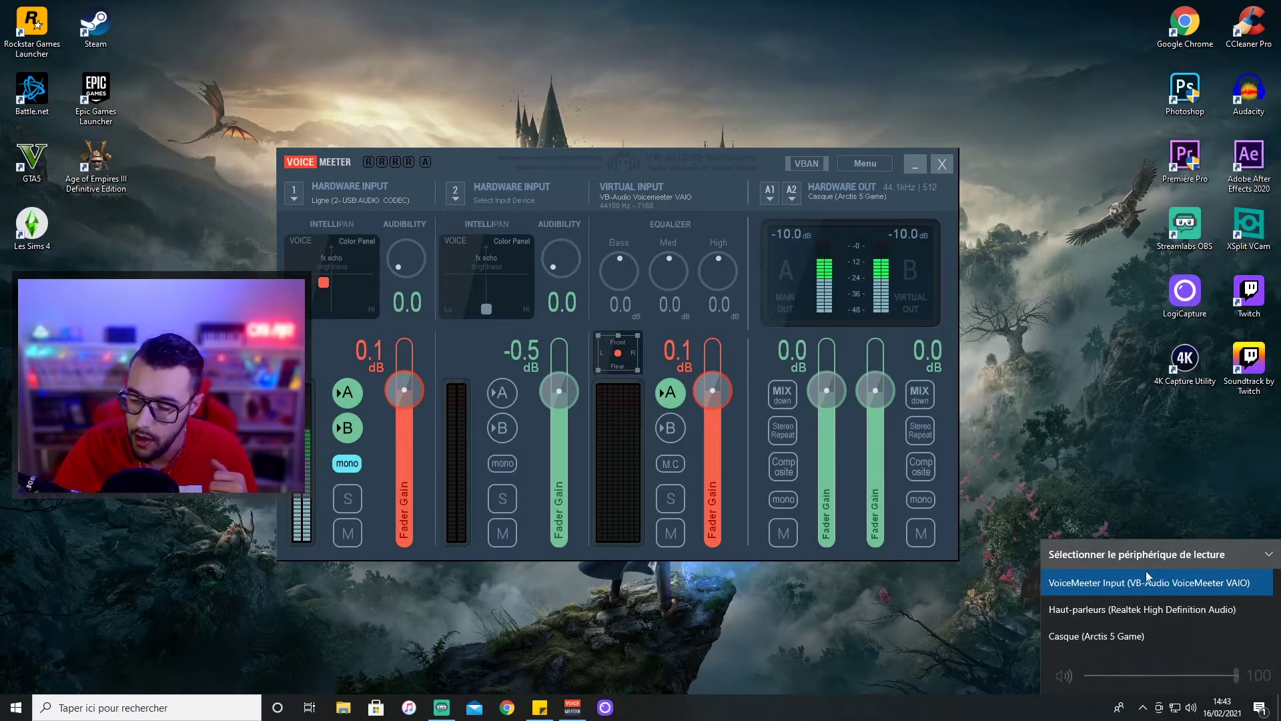
click(1097, 586)
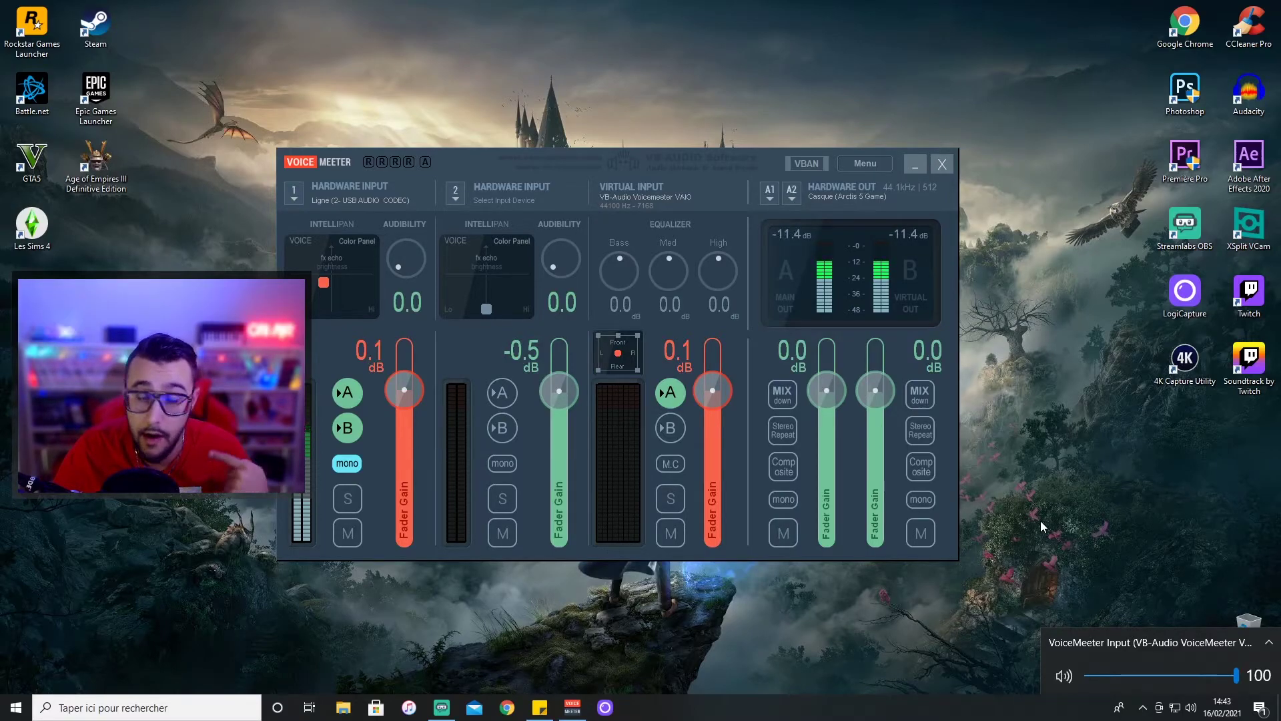
click(1194, 591)
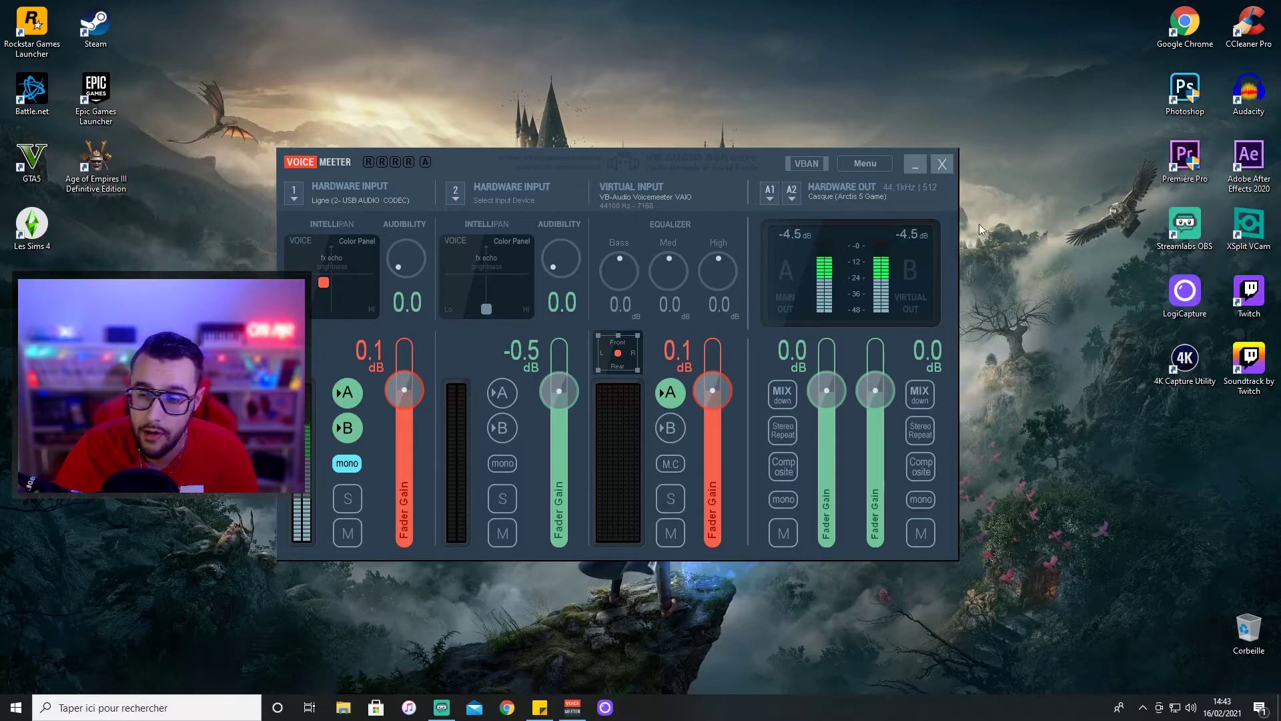
- Examine VoiceMeeter's System Tray, Run on Windows Startup and Show App On Startup options, its tray icon, and how its window minimizes and restores
click(871, 165)
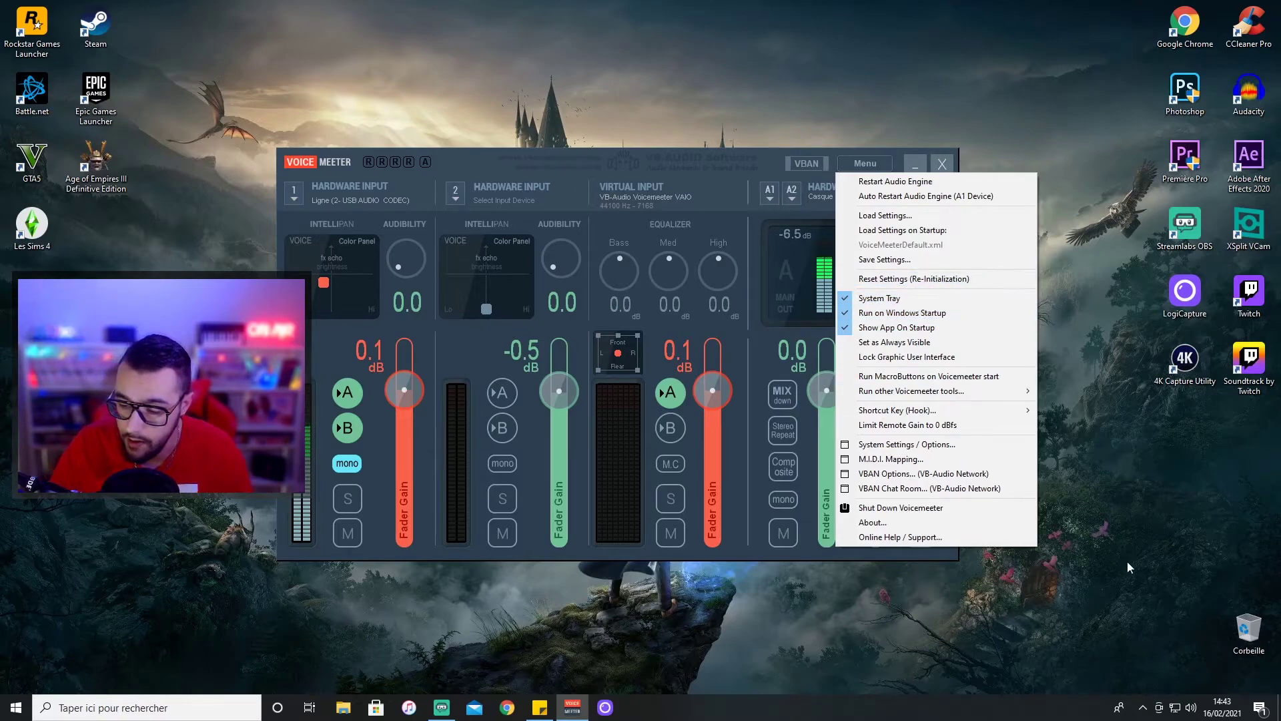
click(1143, 708)
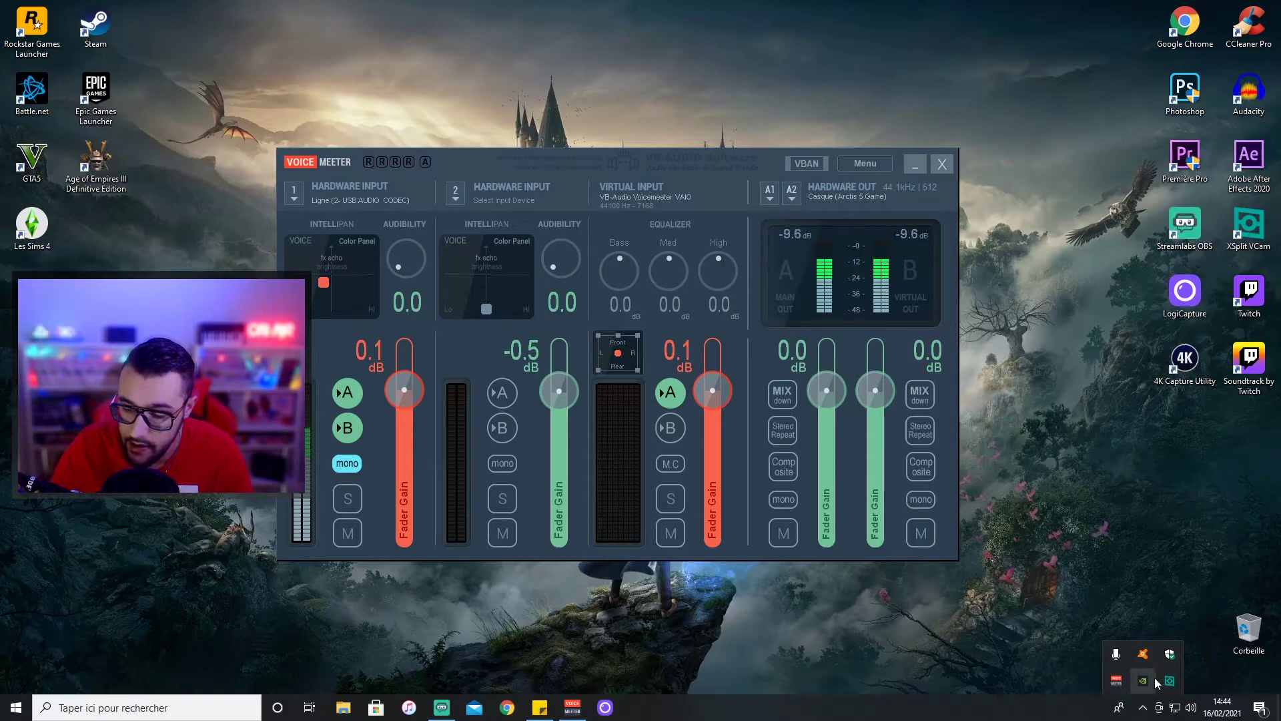
click(915, 164)
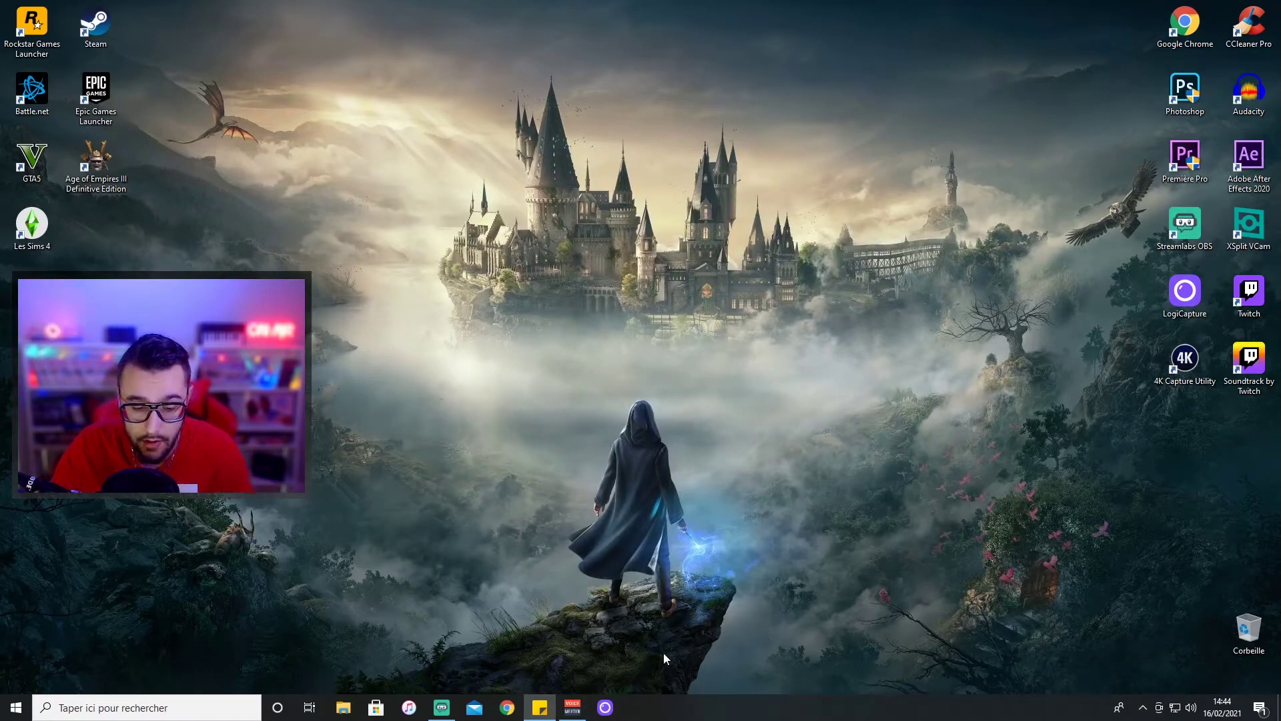
click(572, 707)
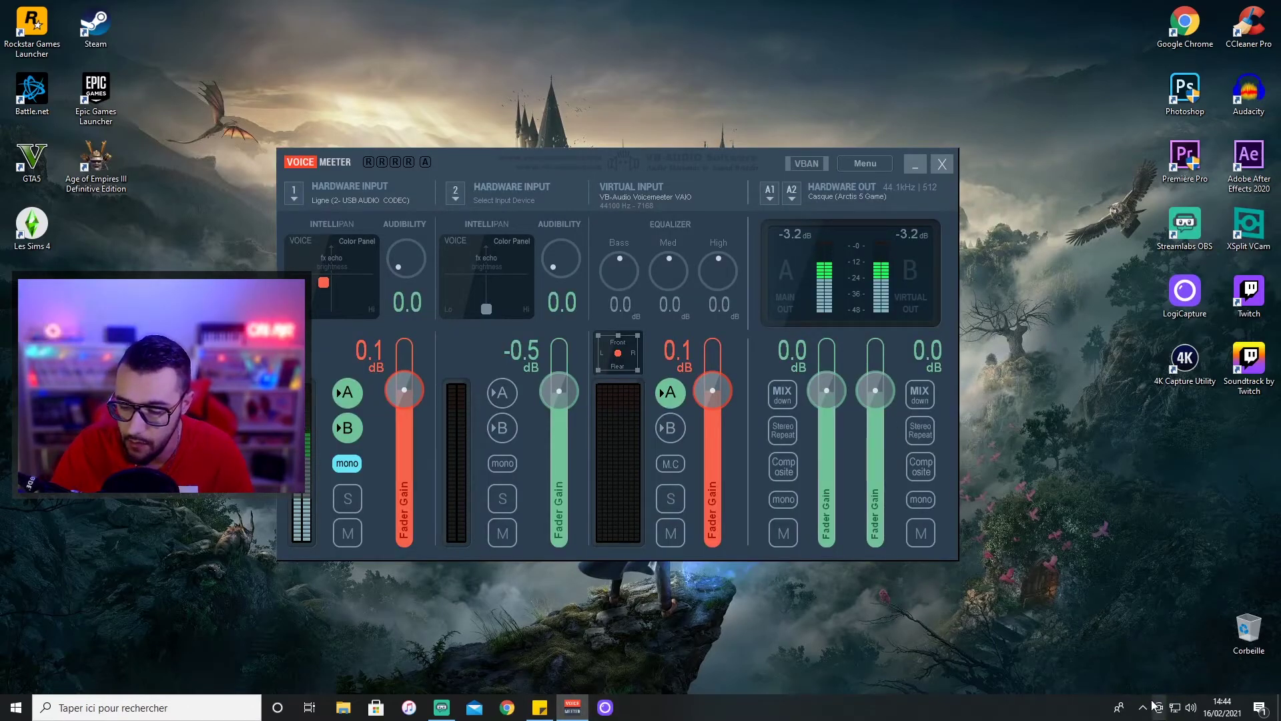
click(916, 165)
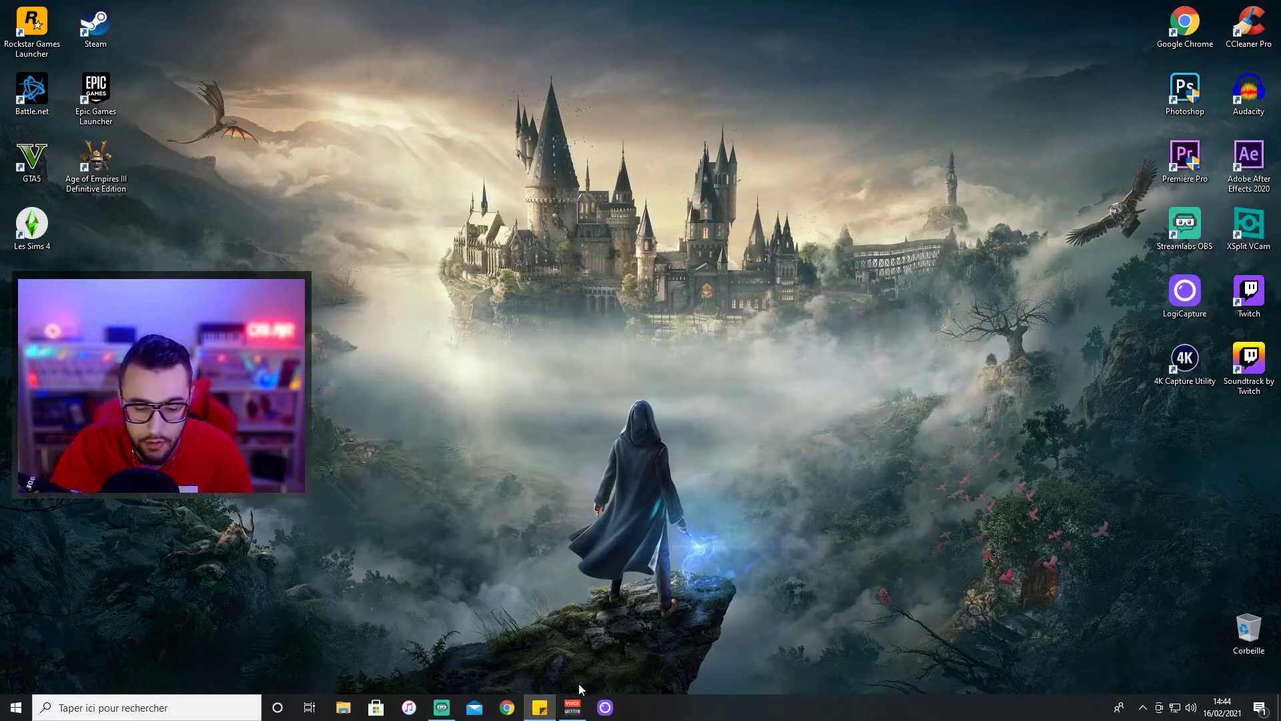
click(572, 704)
click(866, 164)
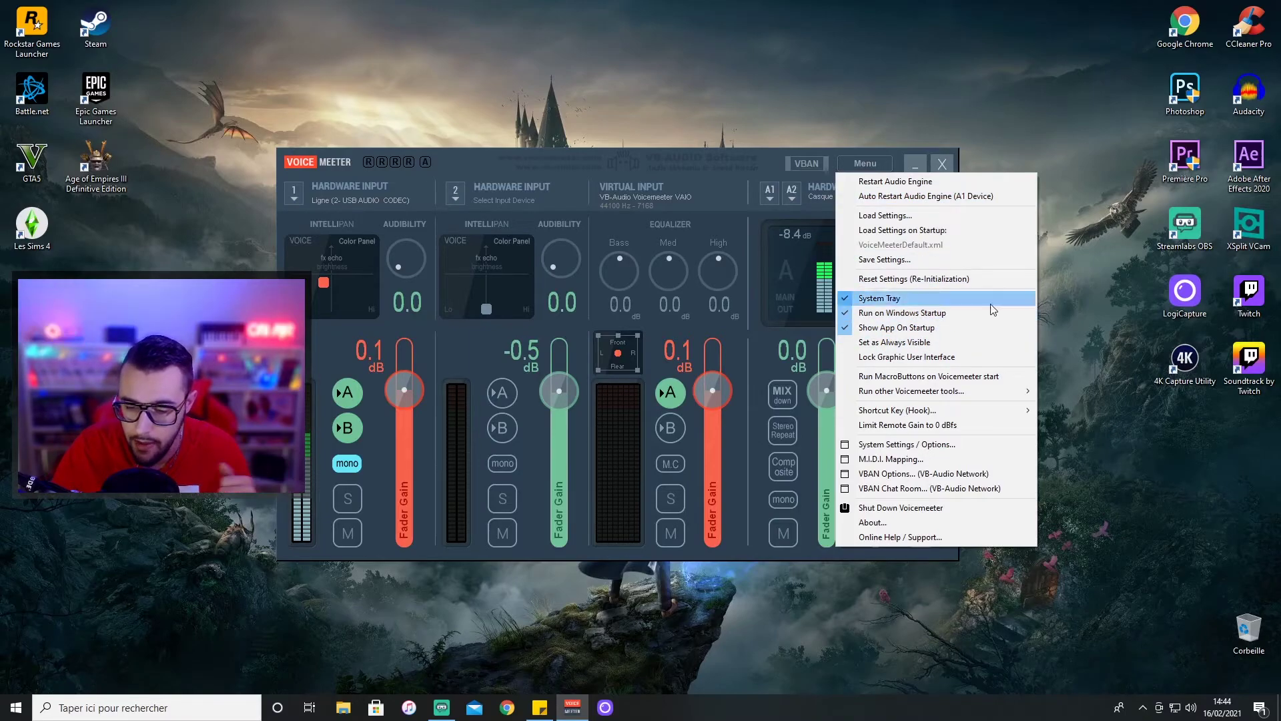
key(Escape)
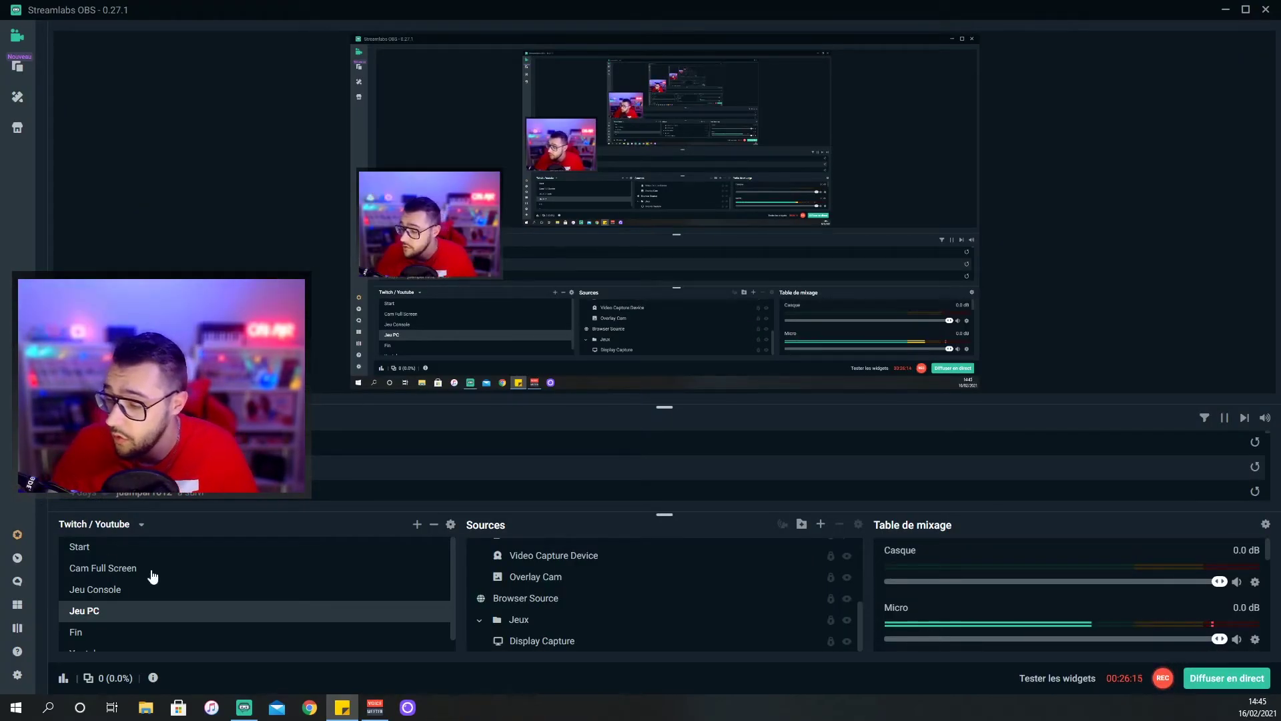
- In the Streamlabs OBS audio settings, set desktop audio device 1 to VoiceMeeter Input (VB-Audio VoiceMeeter VAIO)
click(18, 678)
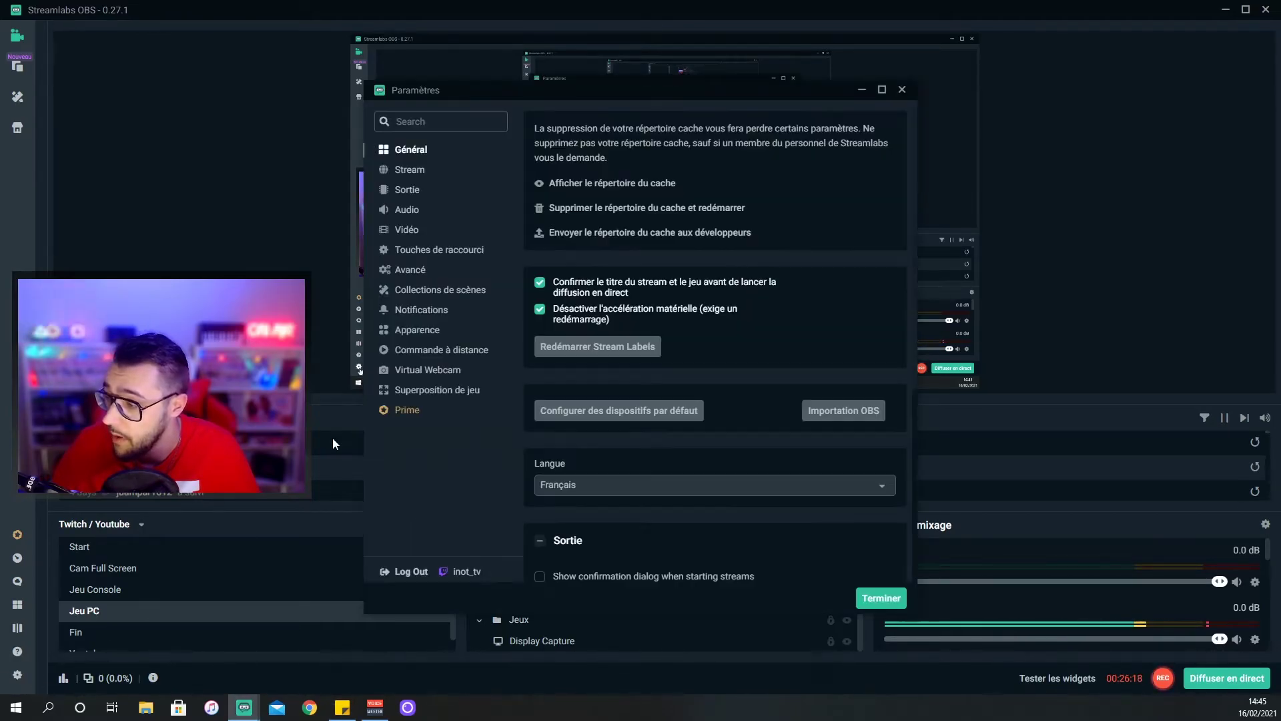
click(400, 211)
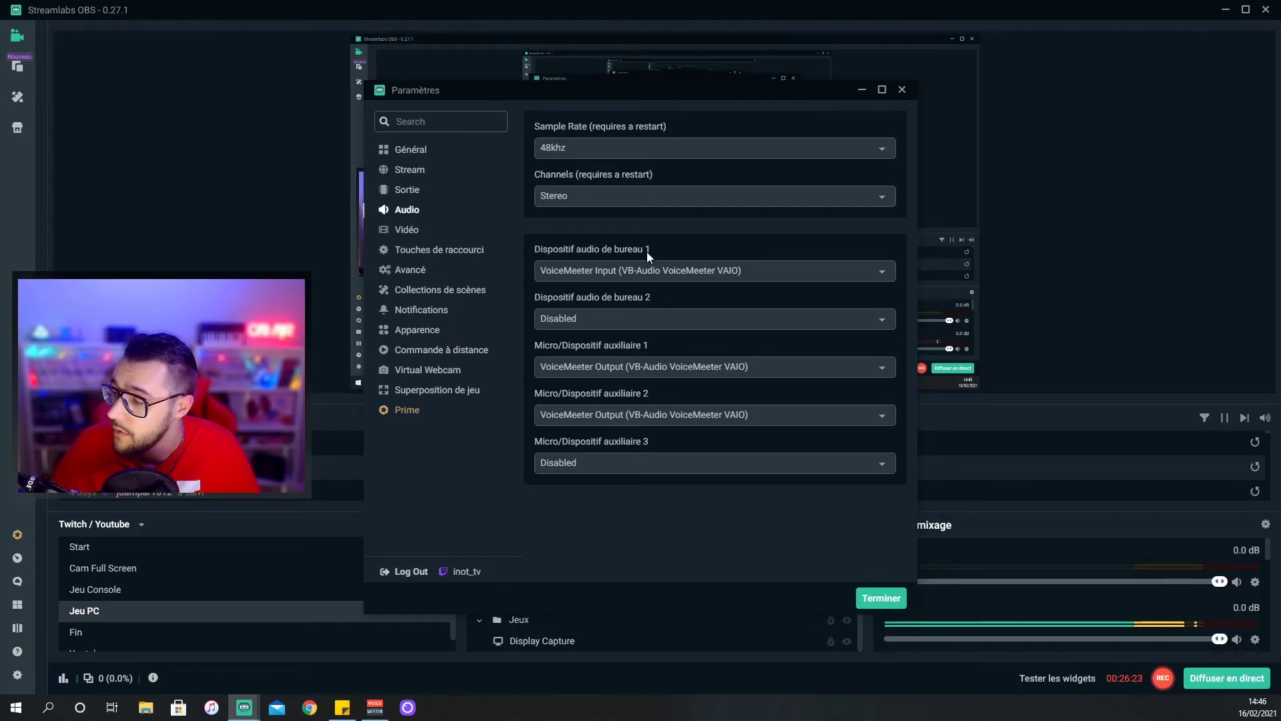
click(634, 273)
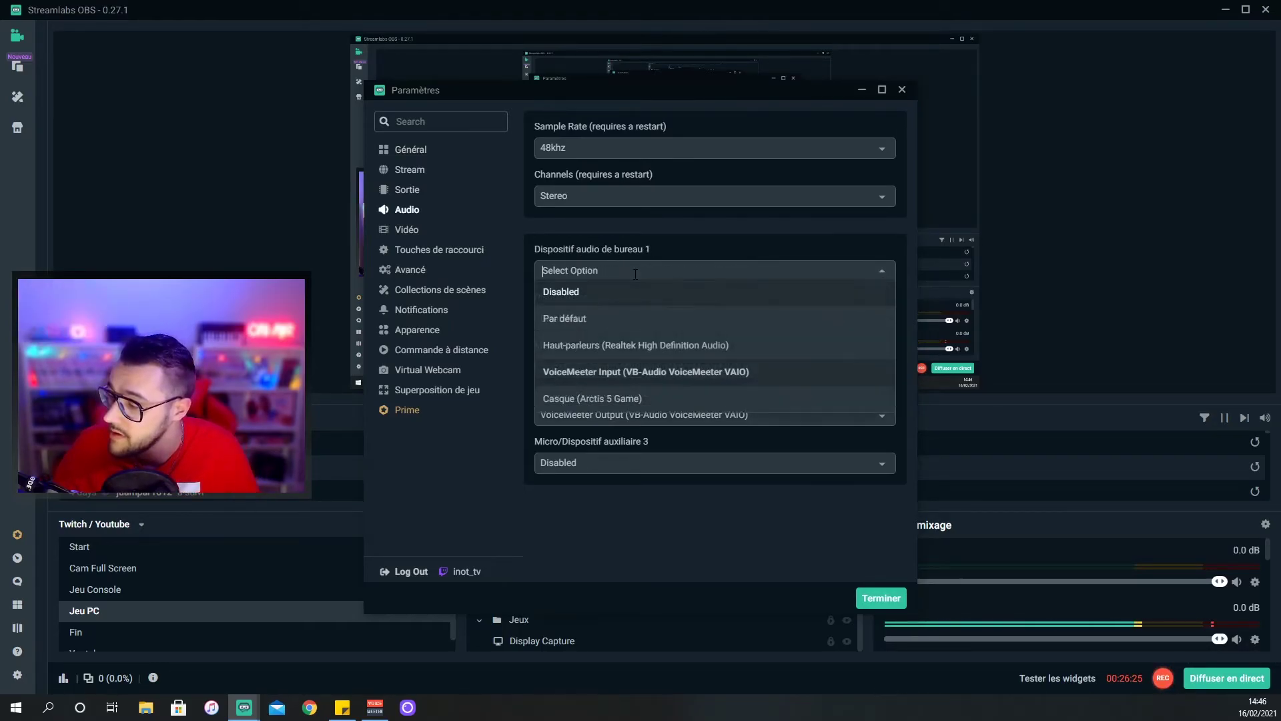
click(588, 372)
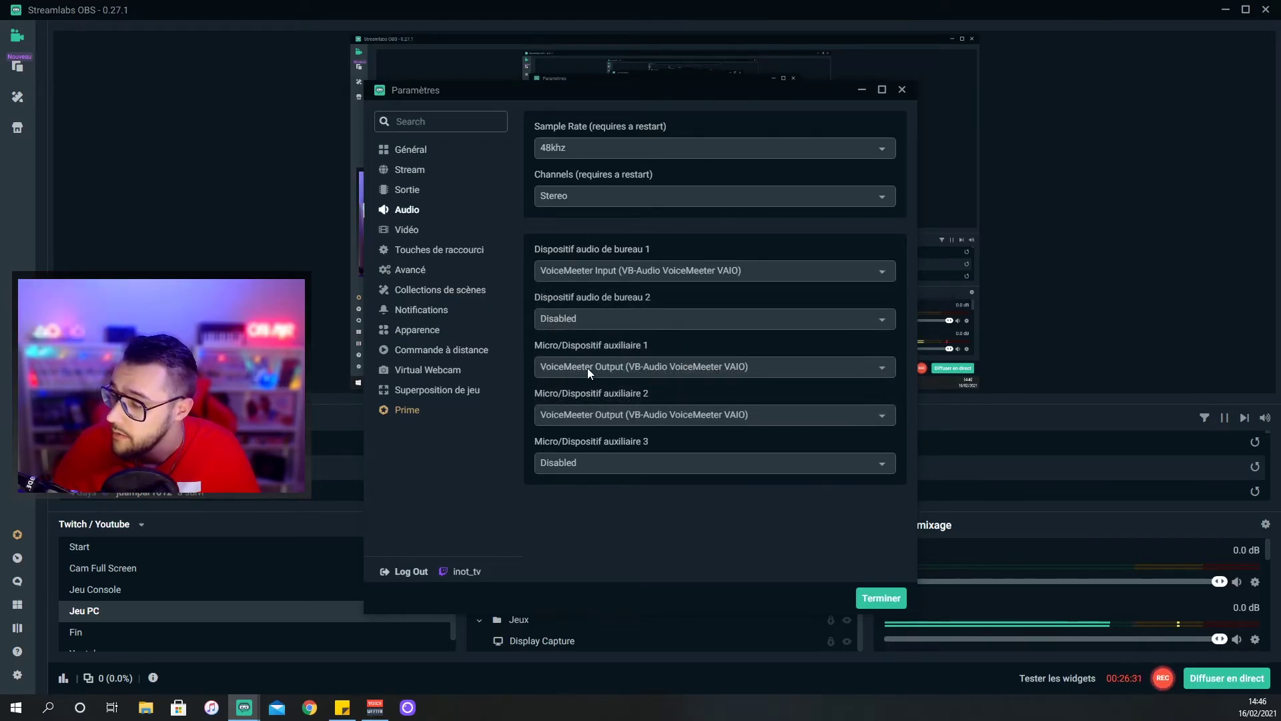
- Set microphone/auxiliary device 1 to VoiceMeeter Output (VB-Audio VoiceMeeter VAIO) and finish the settings
click(587, 368)
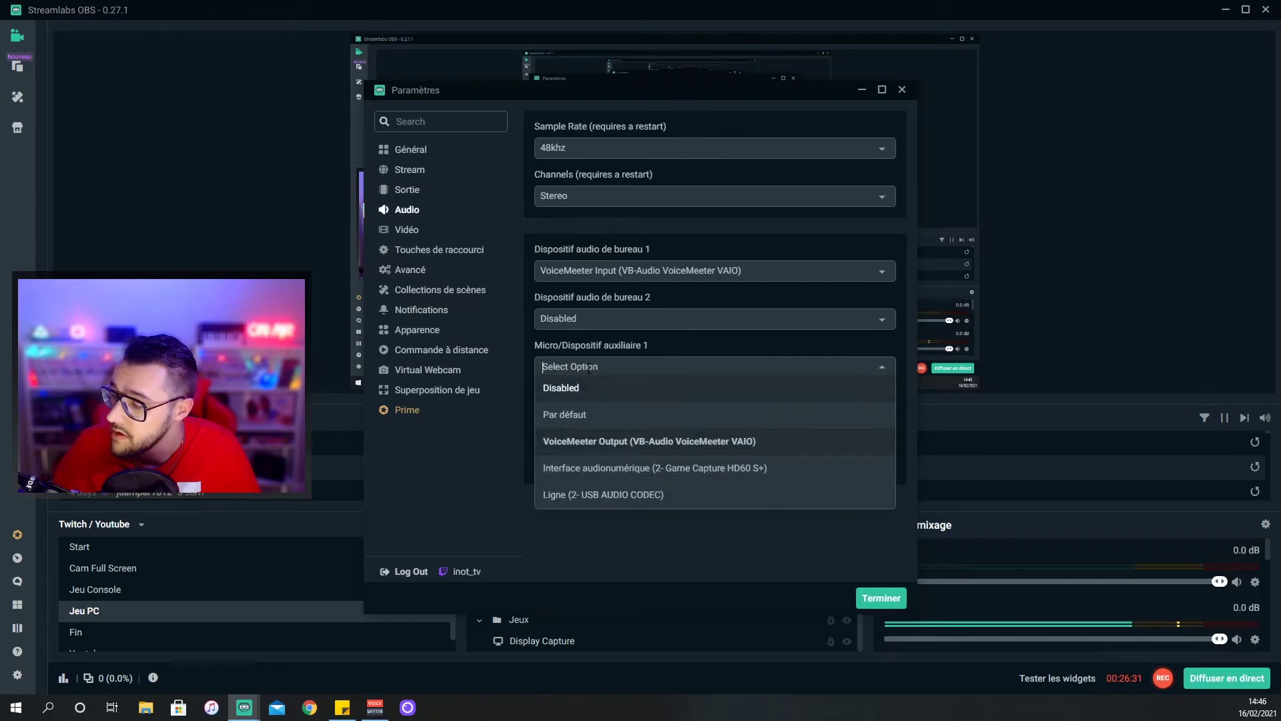
click(602, 441)
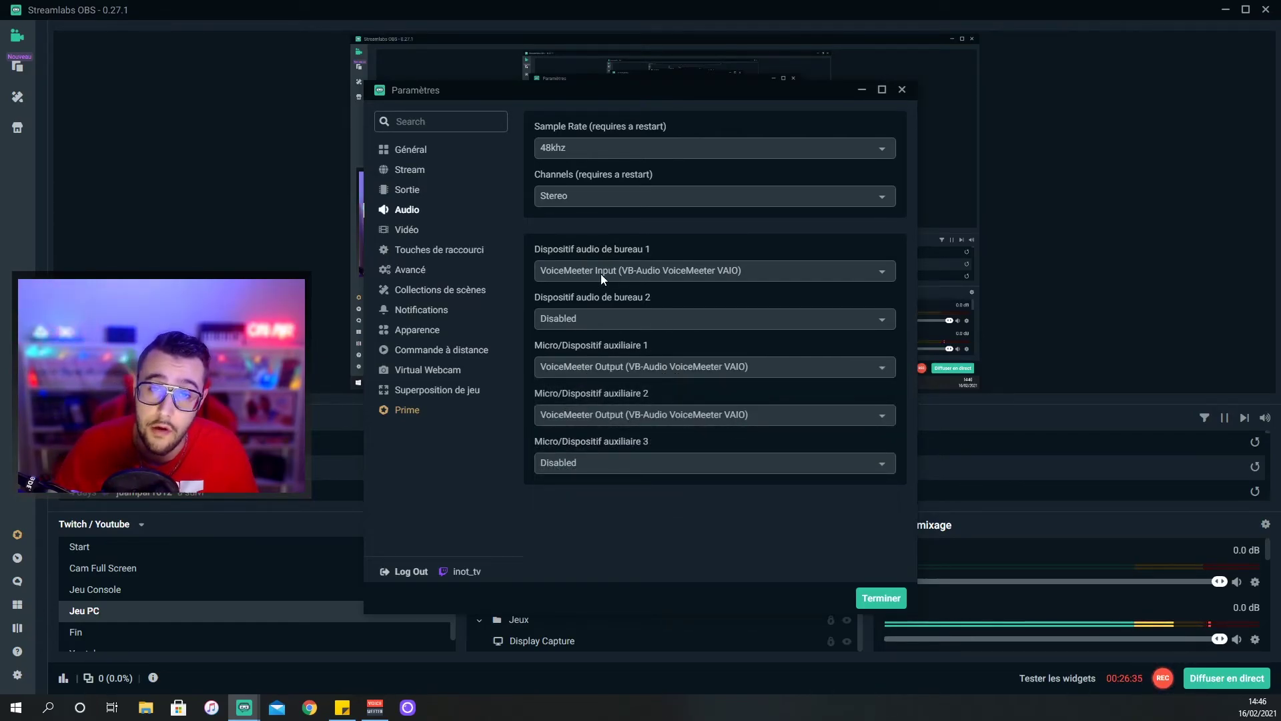
click(878, 599)
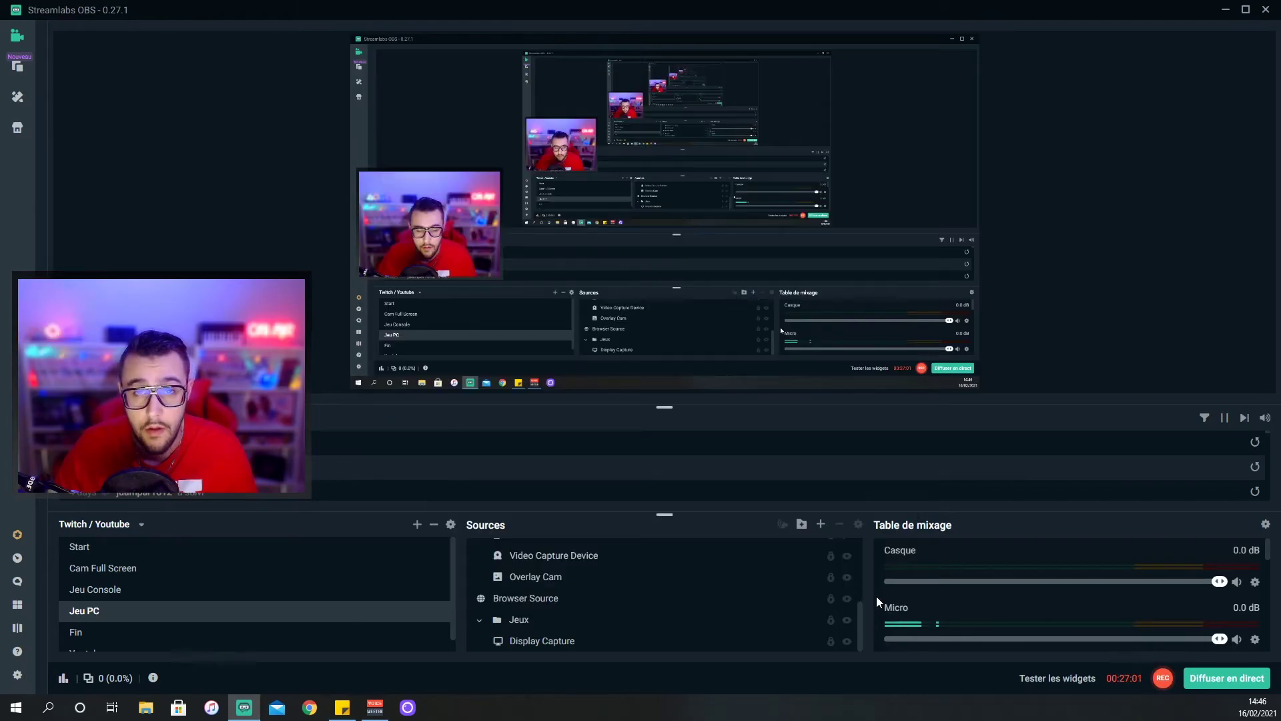